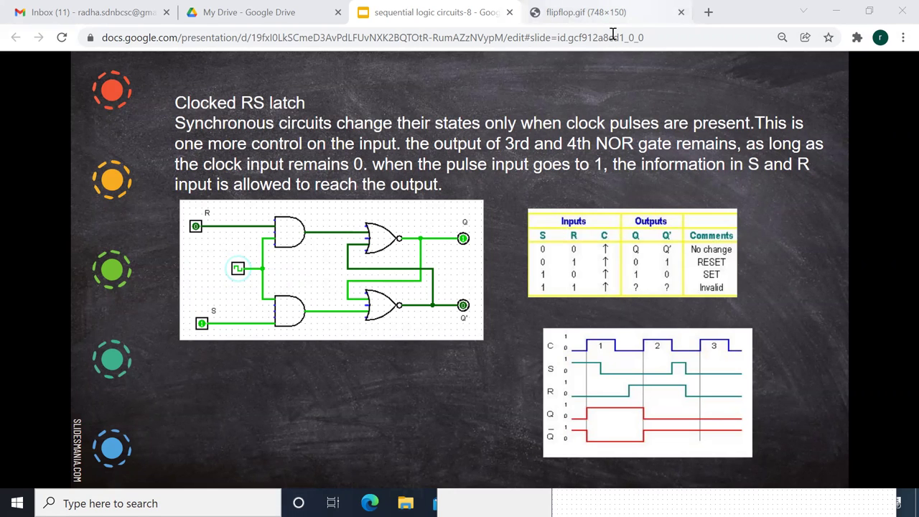
Poke the old latch's S and R inputs to watch its outputs swap
{"action": "key", "text": "alt+Tab"}
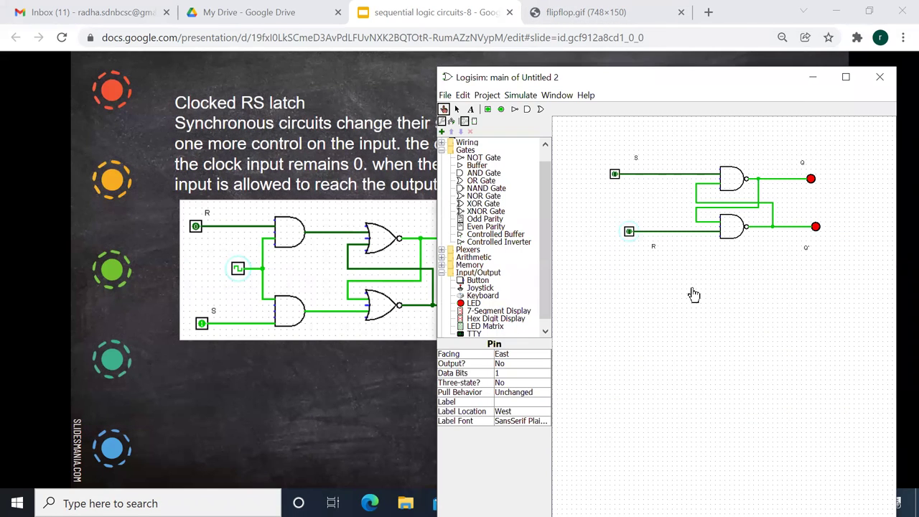
{"action": "left_click", "coordinate": [615, 175]}
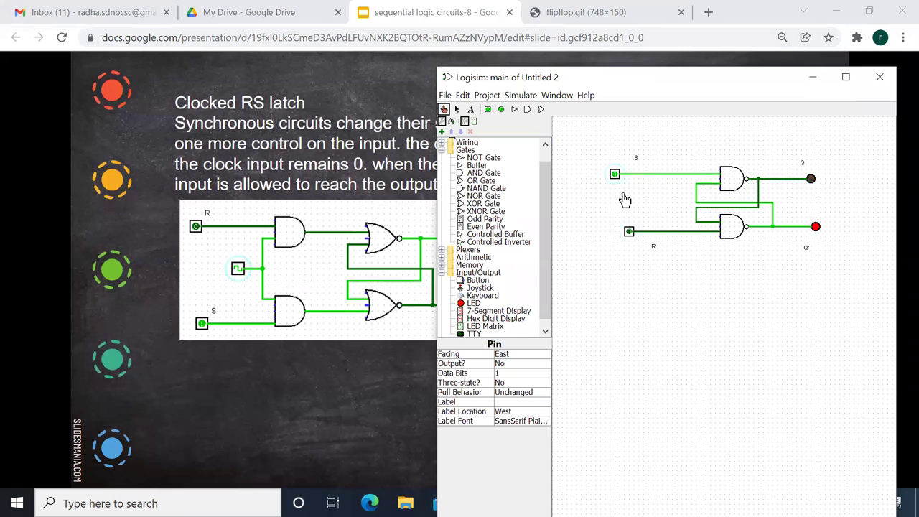
{"action": "left_click", "coordinate": [629, 232]}
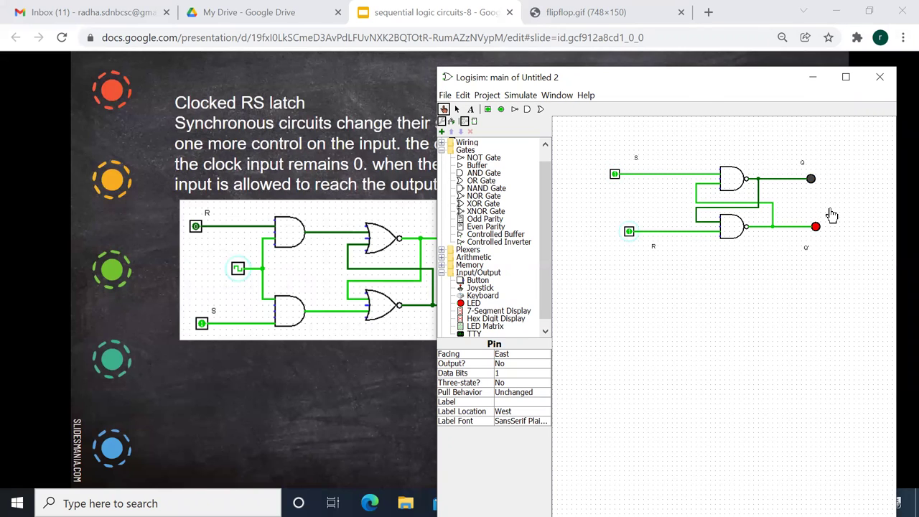
{"action": "left_click", "coordinate": [614, 175]}
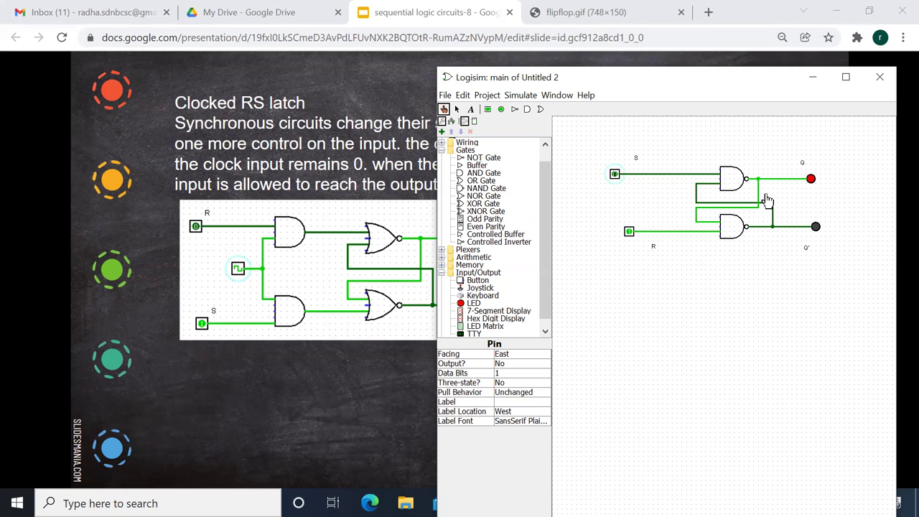
Select the entire old latch circuit and delete it
{"action": "left_click", "coordinate": [456, 109]}
{"action": "left_click_drag", "start_coordinate": [607, 139], "coordinate": [846, 280]}
{"action": "key", "text": "Delete"}
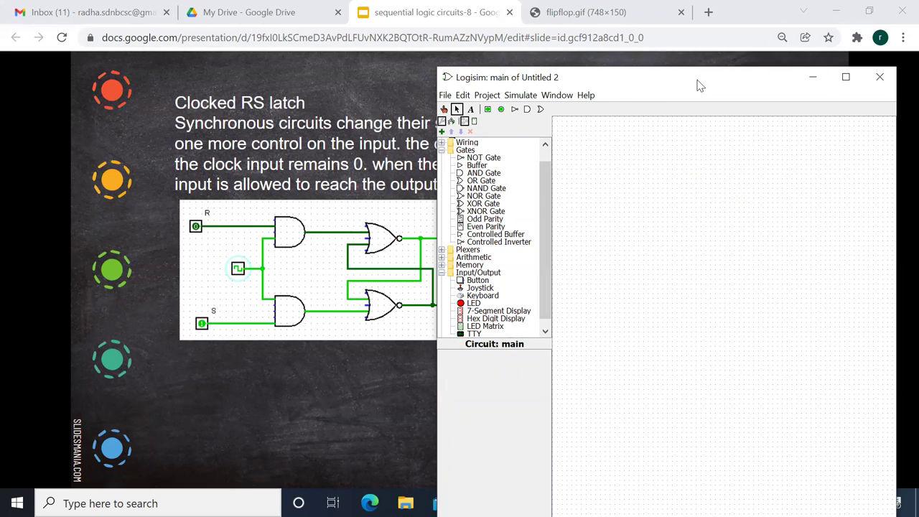
Slide the Logisim window right to reveal the slide's latch diagram, then back left
{"action": "left_click_drag", "start_coordinate": [778, 77], "coordinate": [918, 81]}
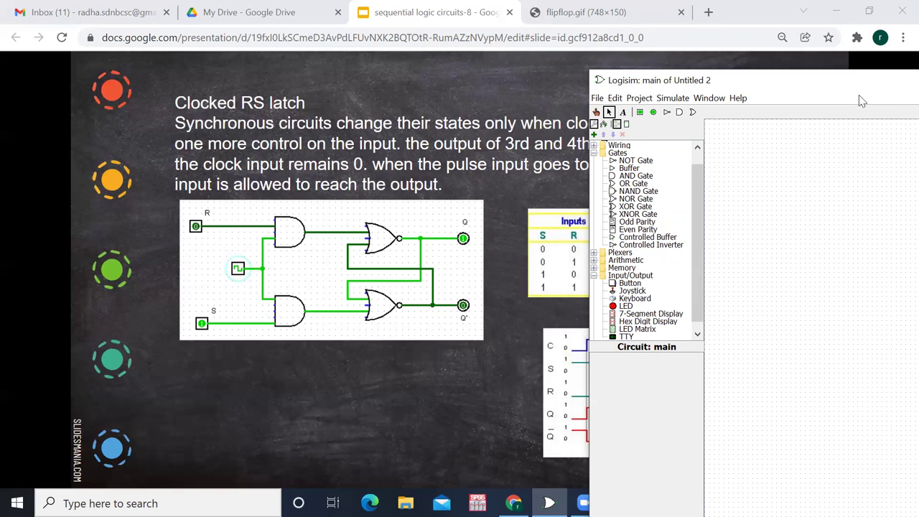
{"action": "left_click_drag", "start_coordinate": [858, 95], "coordinate": [769, 104]}
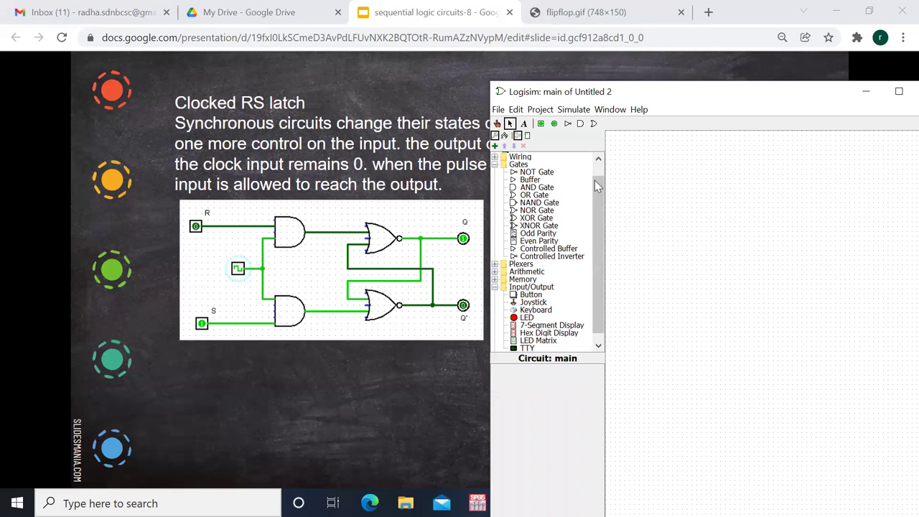
Place two stacked NOR gates with an AND gate left of each, and draw the NOR output wires
{"action": "left_click", "coordinate": [514, 210]}
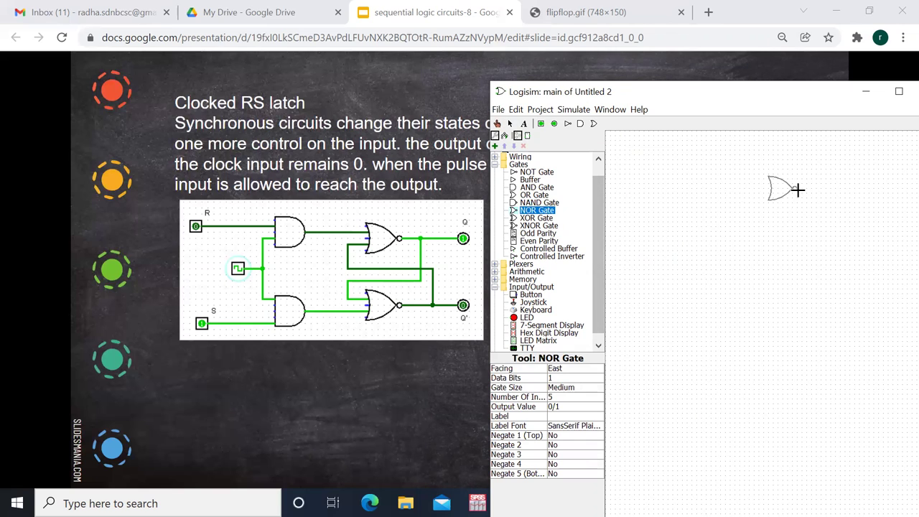
{"action": "left_click", "coordinate": [795, 188]}
{"action": "left_click", "coordinate": [537, 209]}
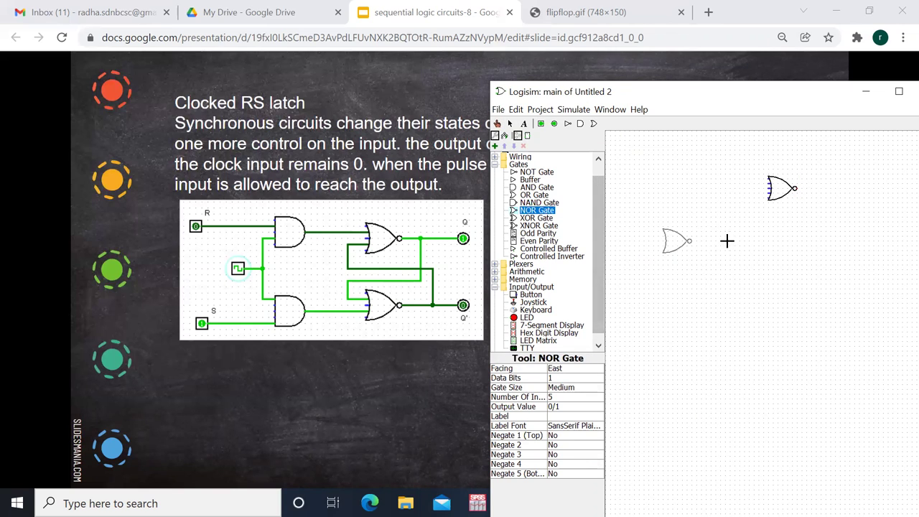
{"action": "left_click", "coordinate": [798, 244]}
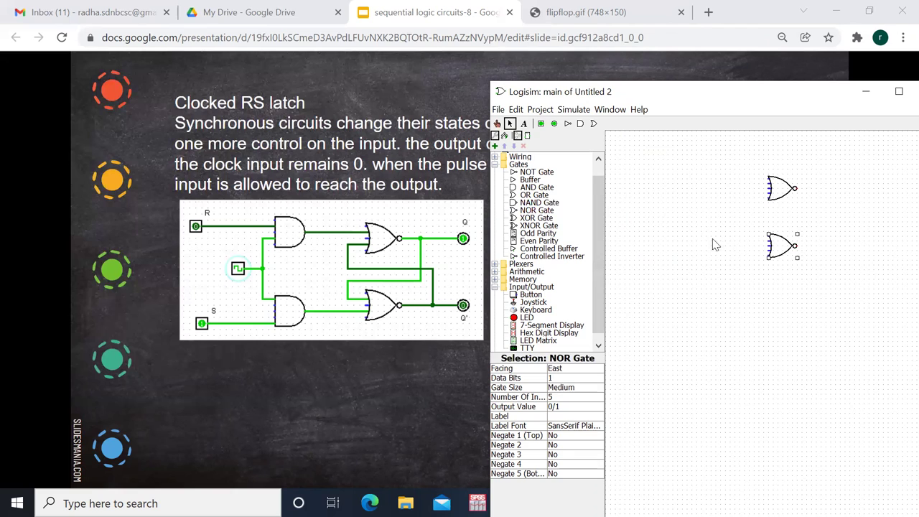
{"action": "left_click", "coordinate": [535, 187]}
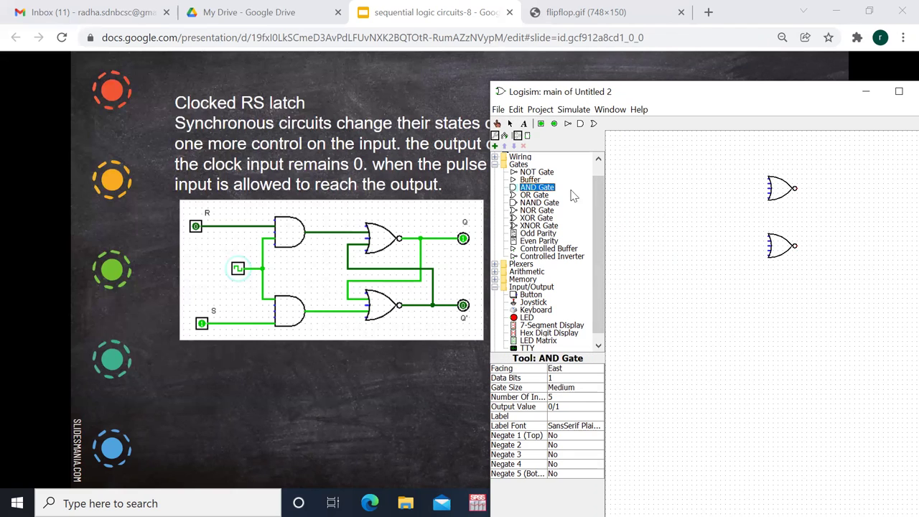
{"action": "left_click", "coordinate": [699, 187]}
{"action": "left_click", "coordinate": [537, 187]}
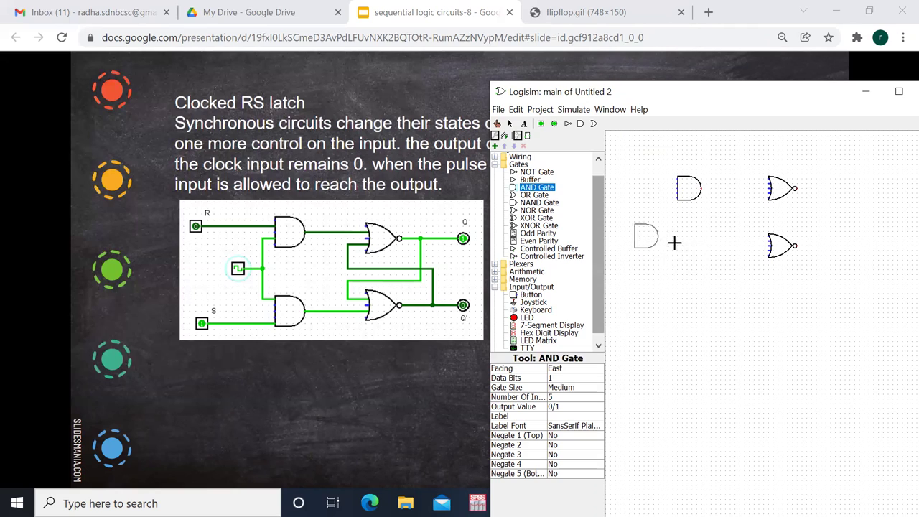
{"action": "left_click", "coordinate": [701, 251]}
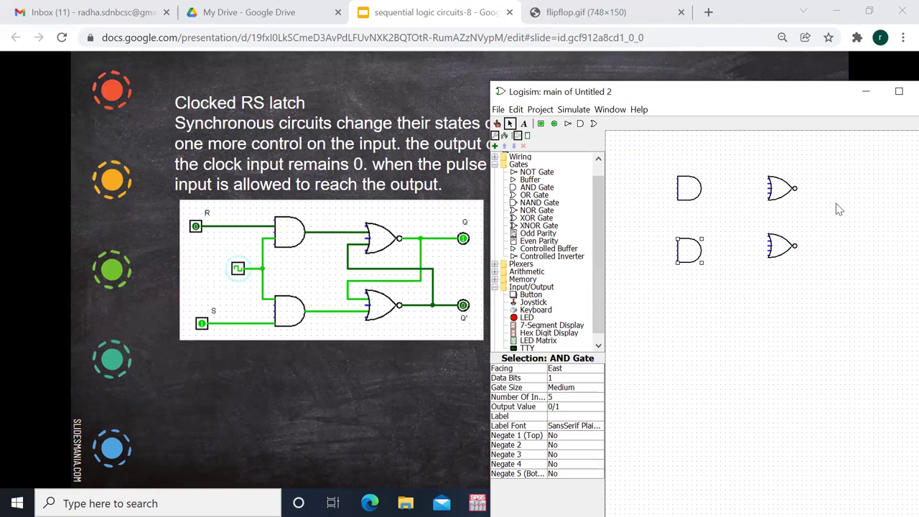
{"action": "left_click_drag", "start_coordinate": [795, 188], "coordinate": [854, 188]}
{"action": "mouse_move", "coordinate": [794, 245]}
{"action": "left_mouse_down"}
{"action": "mouse_move", "coordinate": [859, 246]}
{"action": "mouse_move", "coordinate": [807, 241]}
{"action": "mouse_move", "coordinate": [805, 211]}
{"action": "mouse_move", "coordinate": [757, 220]}
{"action": "mouse_move", "coordinate": [768, 194]}
{"action": "mouse_move", "coordinate": [824, 218]}
{"action": "mouse_move", "coordinate": [825, 230]}
{"action": "mouse_move", "coordinate": [753, 228]}
{"action": "mouse_move", "coordinate": [755, 245]}
{"action": "mouse_move", "coordinate": [773, 246]}
{"action": "left_mouse_up"}
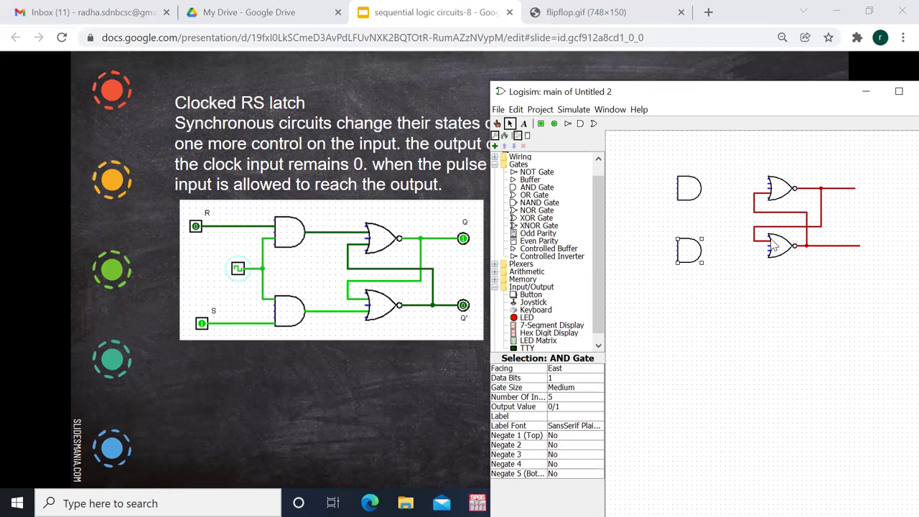
Wire both AND outputs into the NOR gates, join the AND inner inputs, and run input wires left
{"action": "left_click_drag", "start_coordinate": [702, 250], "coordinate": [768, 250]}
{"action": "left_click_drag", "start_coordinate": [701, 188], "coordinate": [768, 189]}
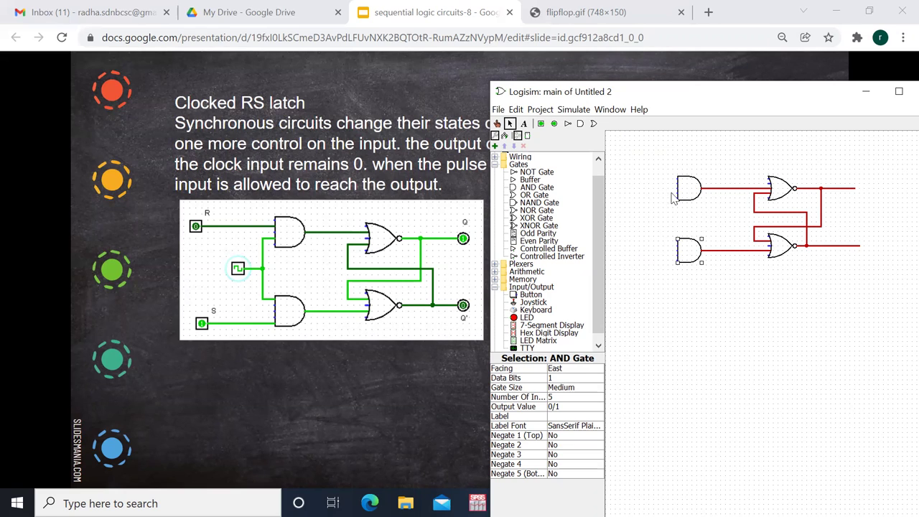
{"action": "mouse_move", "coordinate": [677, 195]}
{"action": "left_mouse_down"}
{"action": "mouse_move", "coordinate": [659, 209]}
{"action": "mouse_move", "coordinate": [666, 242]}
{"action": "left_mouse_up"}
{"action": "left_click_drag", "start_coordinate": [678, 179], "coordinate": [634, 178]}
{"action": "left_click_drag", "start_coordinate": [676, 256], "coordinate": [638, 255]}
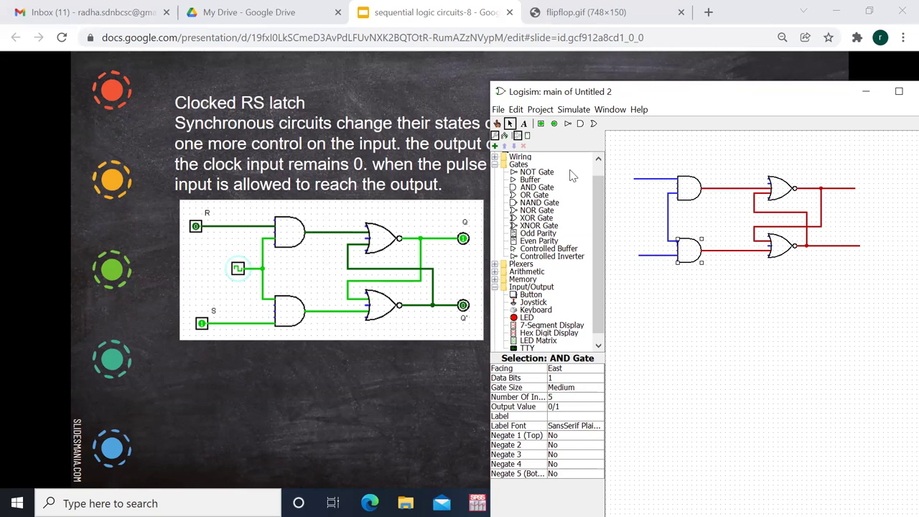
{"action": "left_click", "coordinate": [540, 123]}
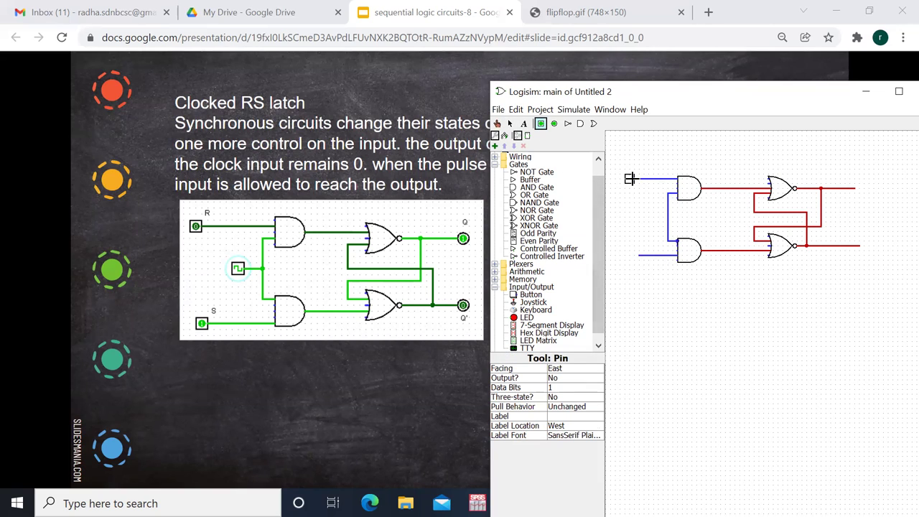
Place the R input pin on the upper wire and the S pin on the lower wire
{"action": "left_click", "coordinate": [629, 179]}
{"action": "left_click", "coordinate": [540, 124]}
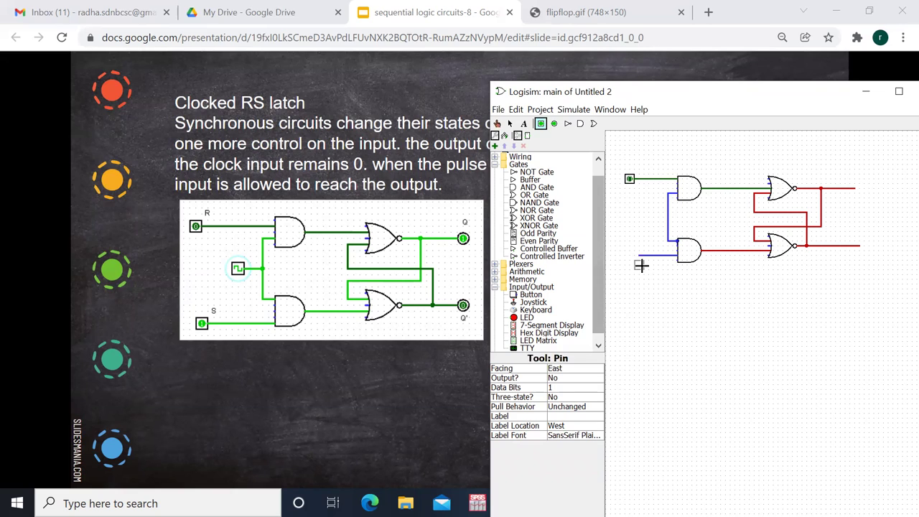
{"action": "left_click", "coordinate": [636, 254]}
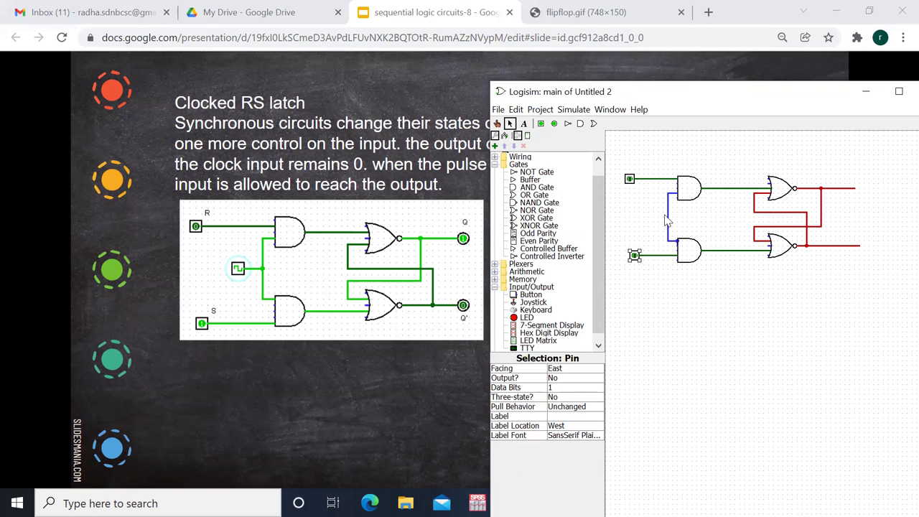
Add an East-facing clock source at the end of the shared AND input line
{"action": "left_click_drag", "start_coordinate": [668, 221], "coordinate": [649, 221]}
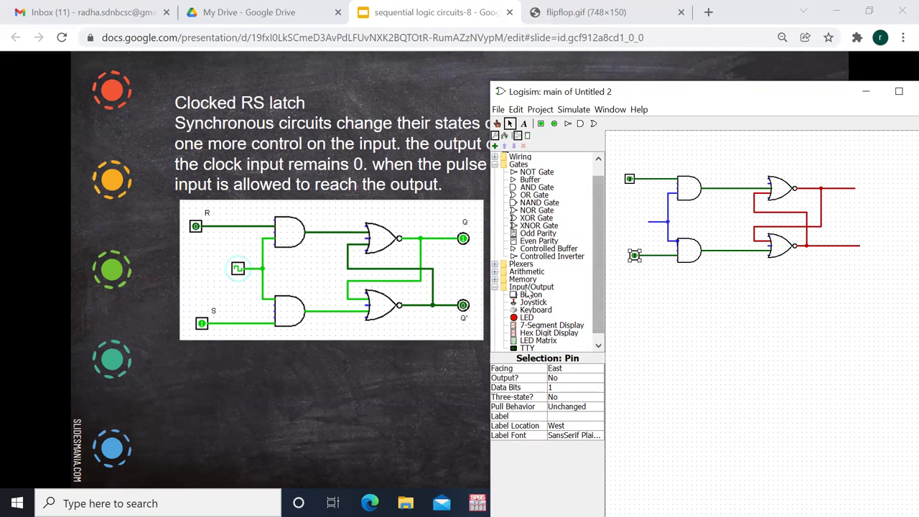
{"action": "left_click", "coordinate": [494, 156]}
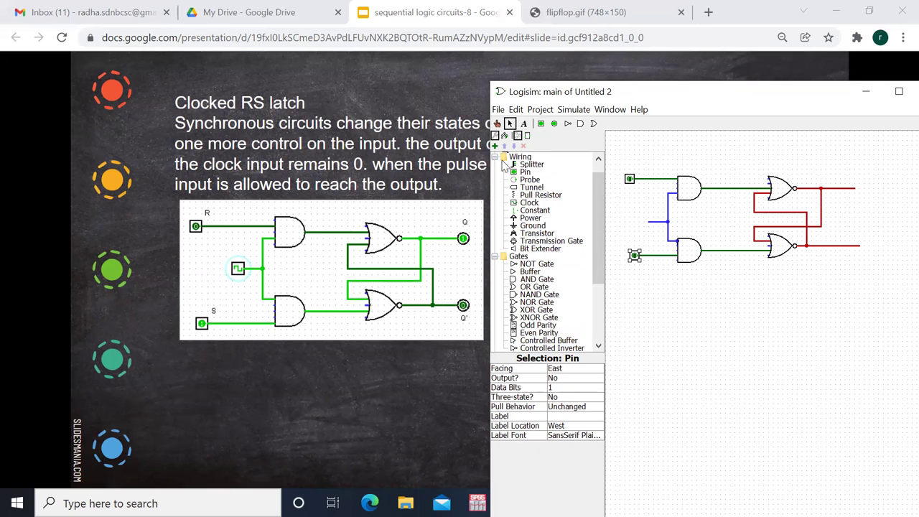
{"action": "left_click", "coordinate": [529, 203]}
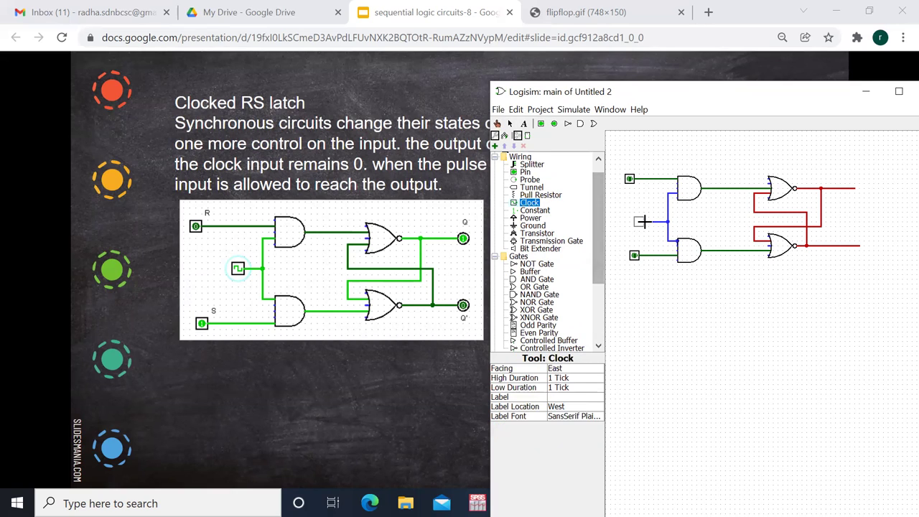
{"action": "left_click", "coordinate": [645, 222]}
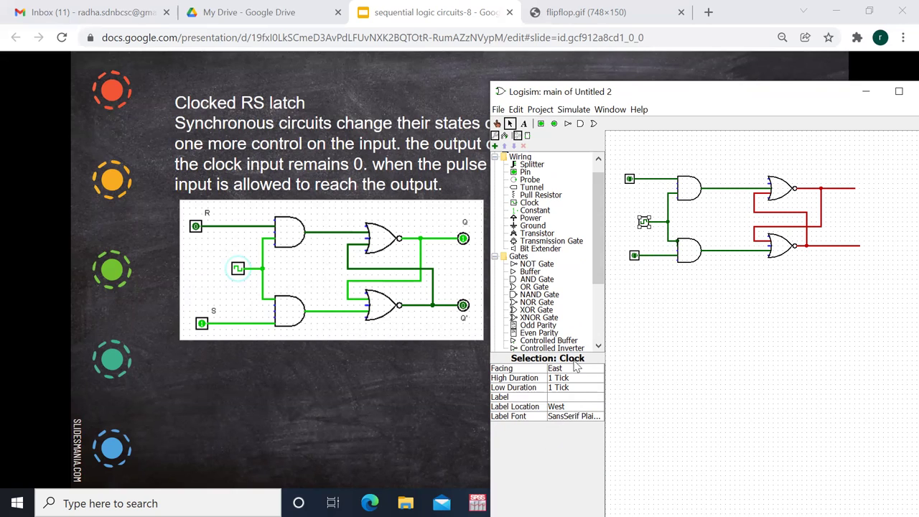
{"action": "left_click", "coordinate": [589, 369]}
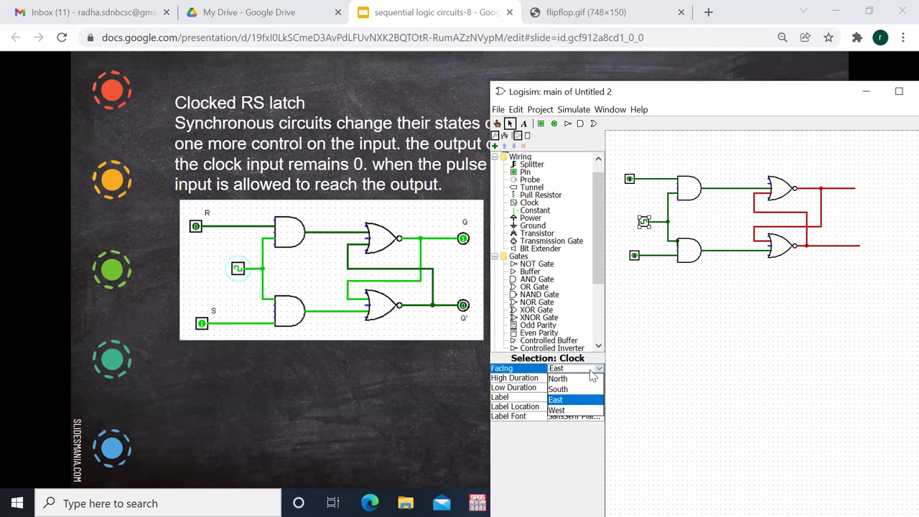
{"action": "left_click", "coordinate": [590, 371]}
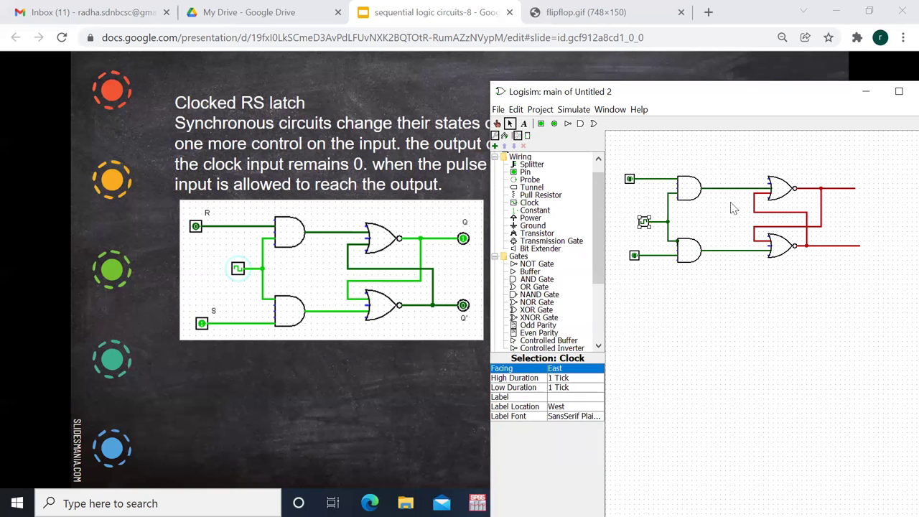
{"action": "left_click", "coordinate": [686, 367]}
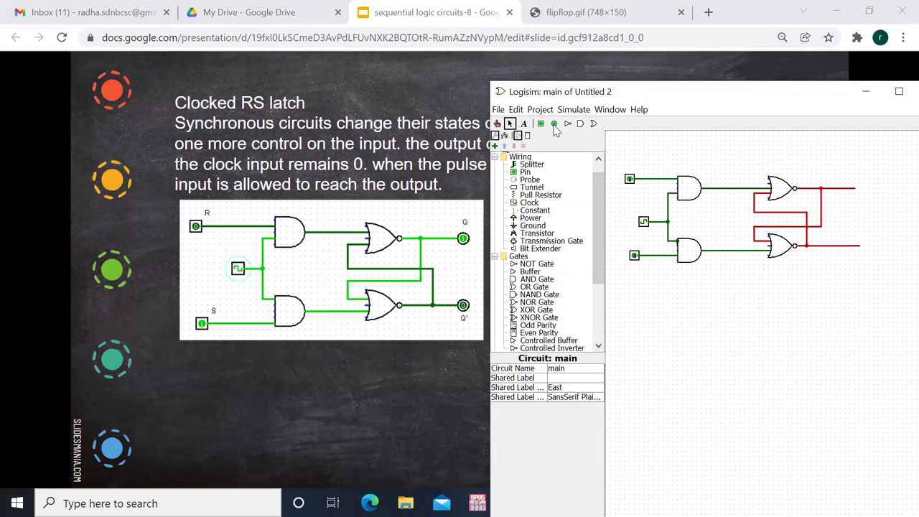
Add text labels R and S beside the input pins, and Q and Q' beside the outputs
{"action": "left_click", "coordinate": [523, 124]}
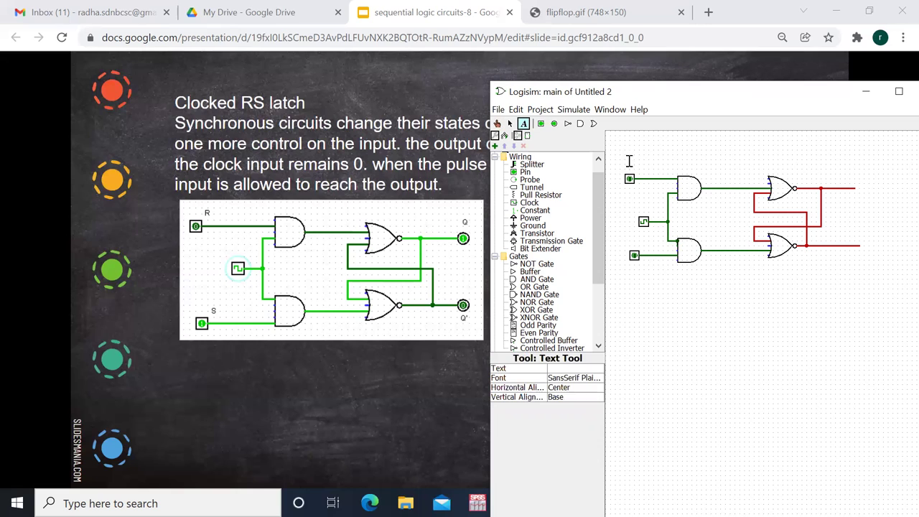
{"action": "left_click", "coordinate": [639, 168]}
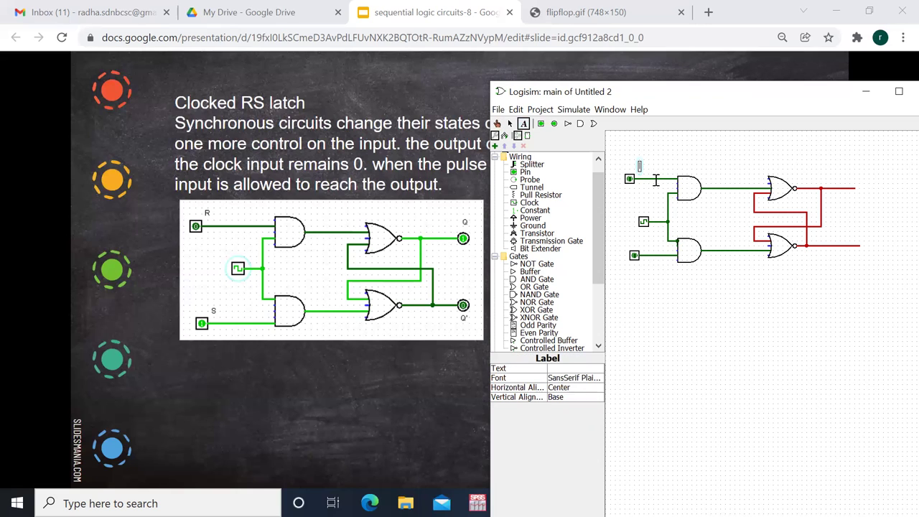
{"action": "left_click", "coordinate": [646, 268]}
{"action": "type", "text": "S"}
{"action": "left_click", "coordinate": [849, 178]}
{"action": "type", "text": "Q"}
{"action": "left_click", "coordinate": [847, 261]}
{"action": "type", "text": "Q'"}
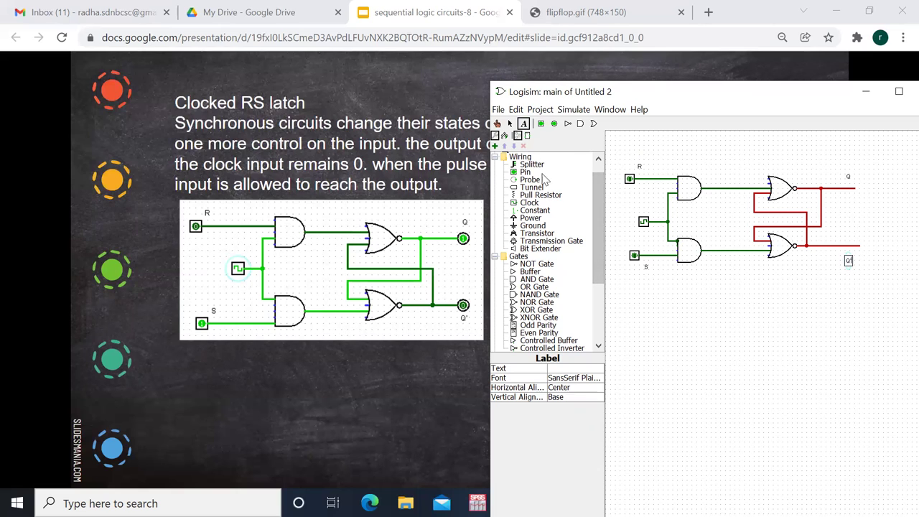
Put LEDs at the ends of the Q and Q' wires, then select Poke and move Logisim aside
{"action": "left_click_drag", "start_coordinate": [600, 239], "coordinate": [597, 297]}
{"action": "left_click", "coordinate": [531, 302]}
{"action": "left_click", "coordinate": [526, 309]}
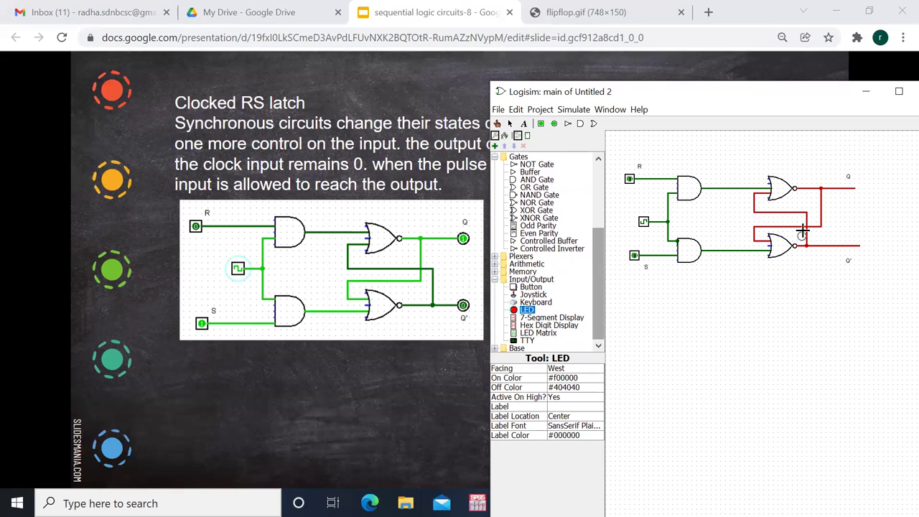
{"action": "left_click", "coordinate": [852, 187]}
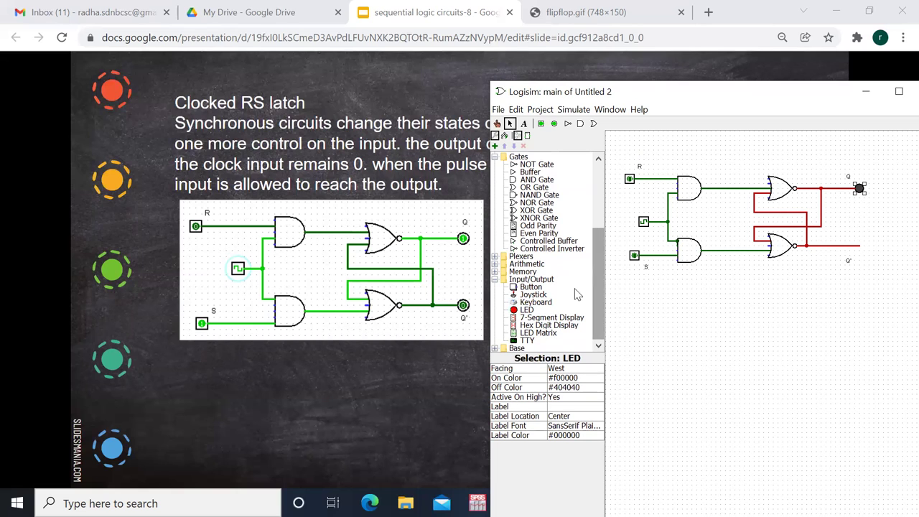
{"action": "left_click", "coordinate": [861, 245]}
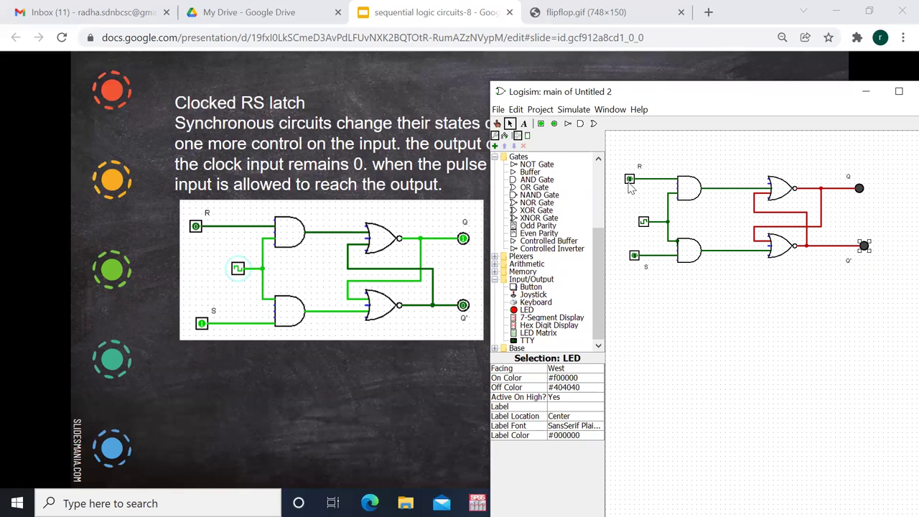
{"action": "left_click", "coordinate": [497, 124]}
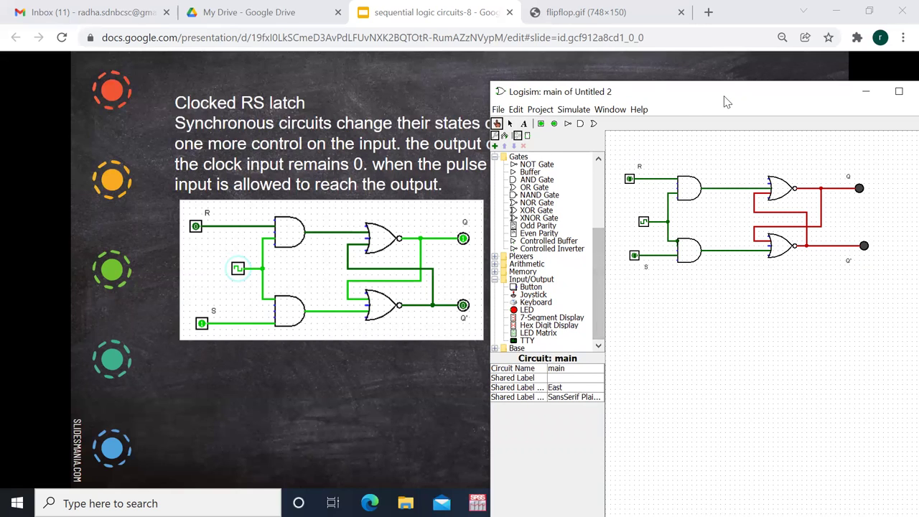
{"action": "left_click_drag", "start_coordinate": [726, 102], "coordinate": [303, 100]}
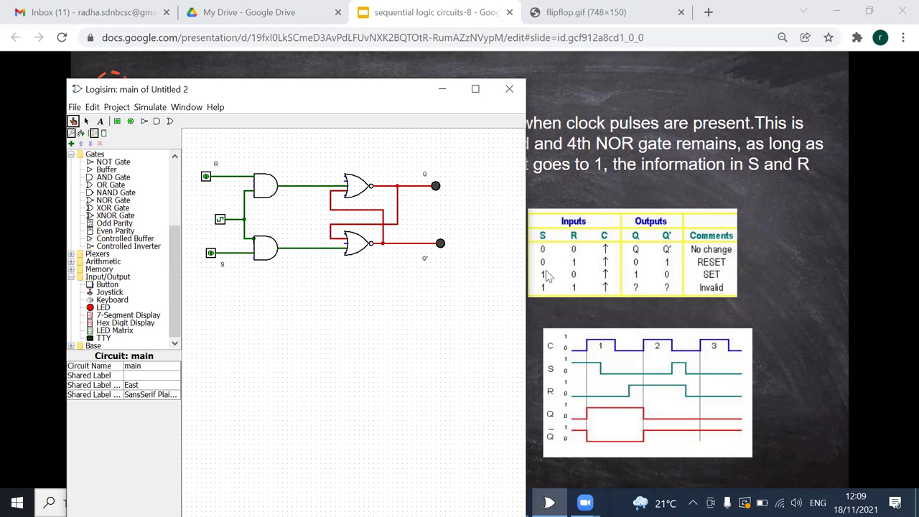
Set R to 1 and clock it in, then return R to 0 and pulse the clock
{"action": "left_click", "coordinate": [207, 178]}
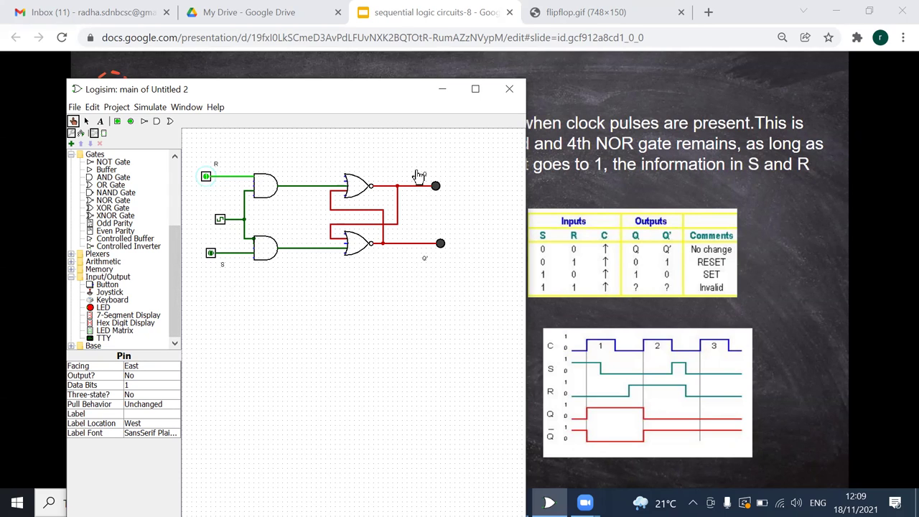
{"action": "left_click", "coordinate": [221, 222]}
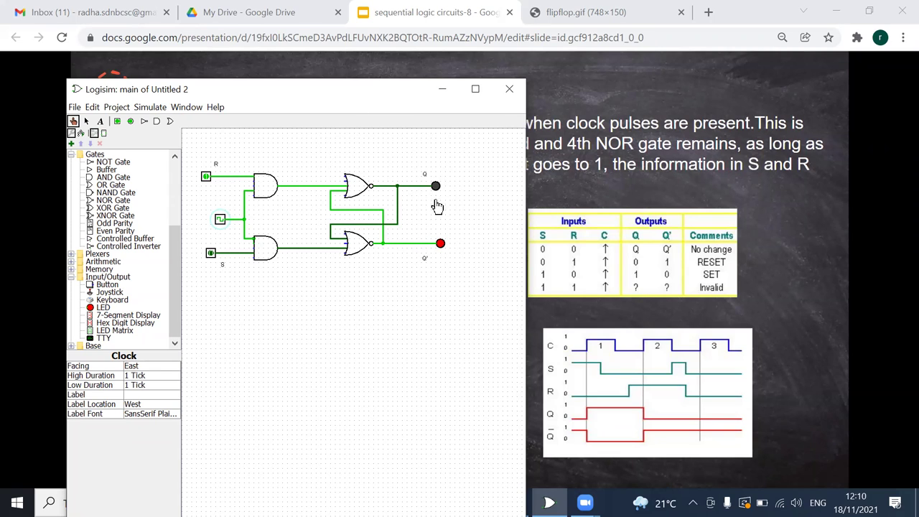
{"action": "left_click", "coordinate": [207, 178]}
{"action": "left_click", "coordinate": [206, 178]}
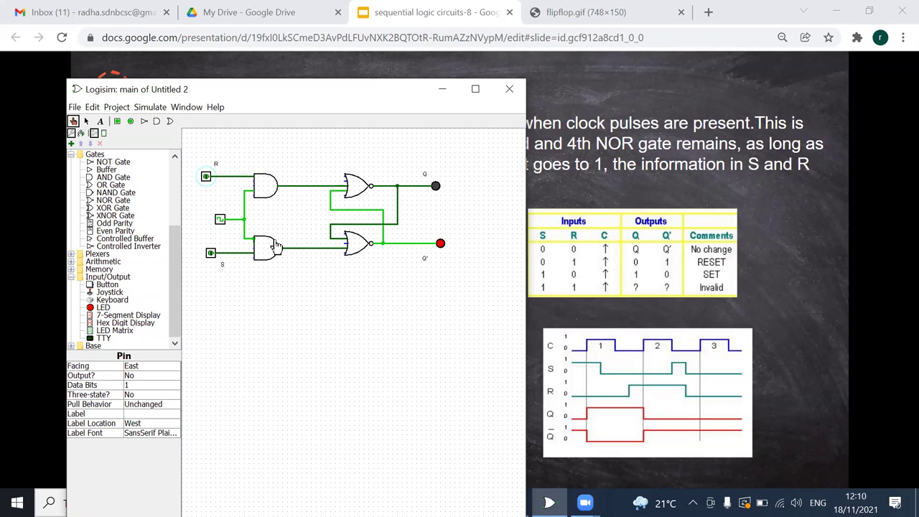
{"action": "left_click", "coordinate": [220, 220]}
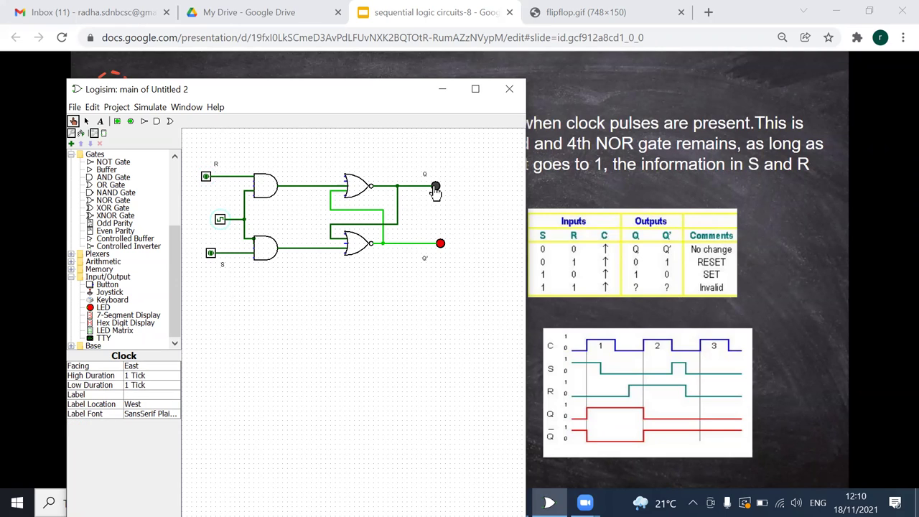
{"action": "left_click", "coordinate": [221, 221]}
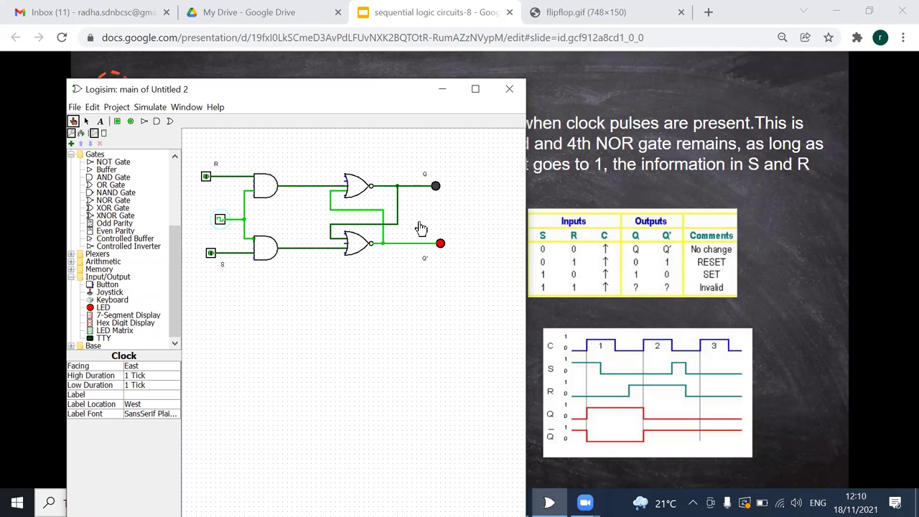
Set S to 1 and pulse the clock until the Q LED lights
{"action": "left_click", "coordinate": [210, 255]}
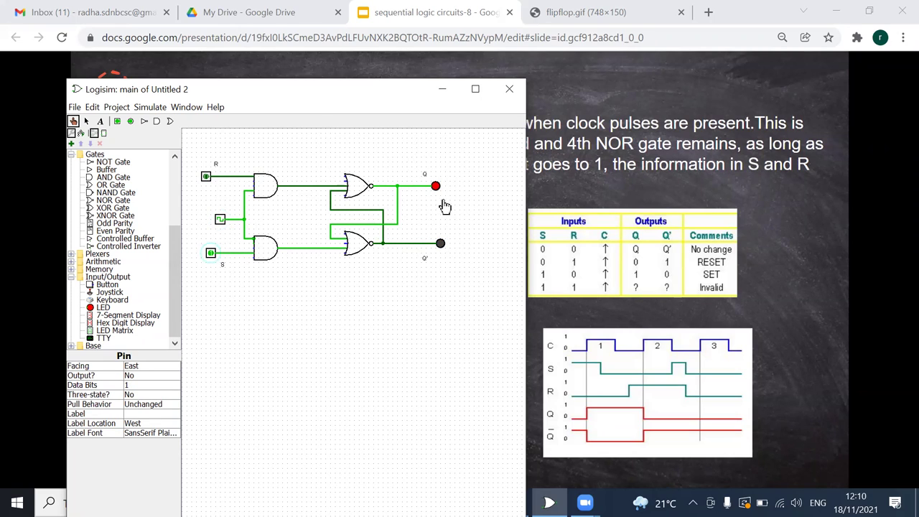
{"action": "left_click", "coordinate": [210, 252]}
{"action": "left_click", "coordinate": [222, 223]}
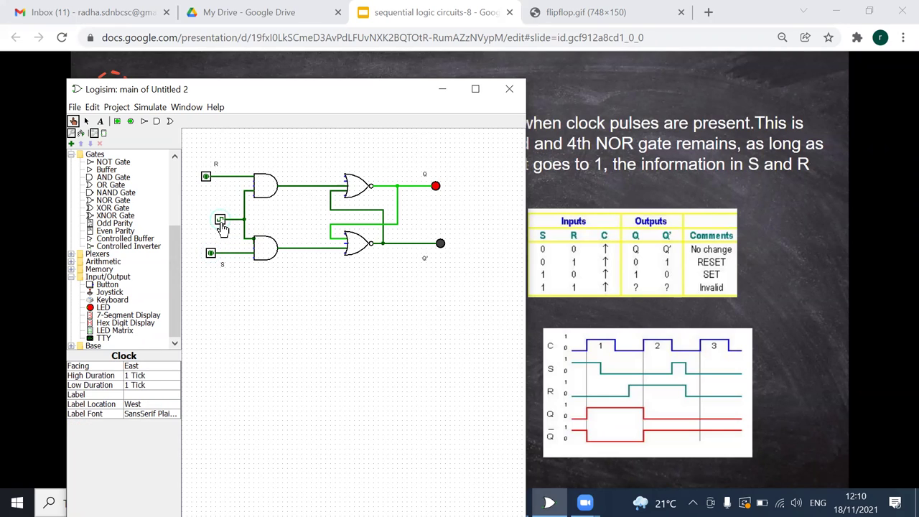
{"action": "left_click", "coordinate": [221, 222]}
{"action": "left_click", "coordinate": [222, 222]}
{"action": "left_click", "coordinate": [211, 255]}
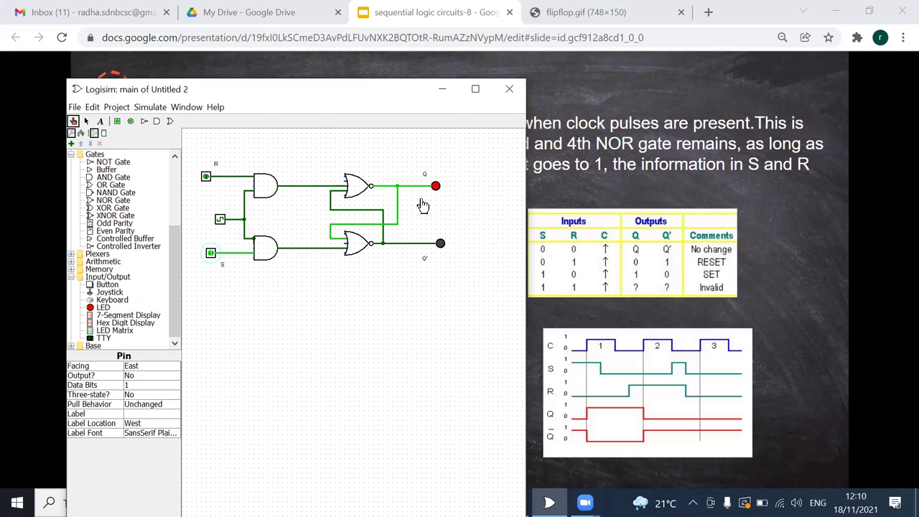
{"action": "left_click", "coordinate": [222, 223]}
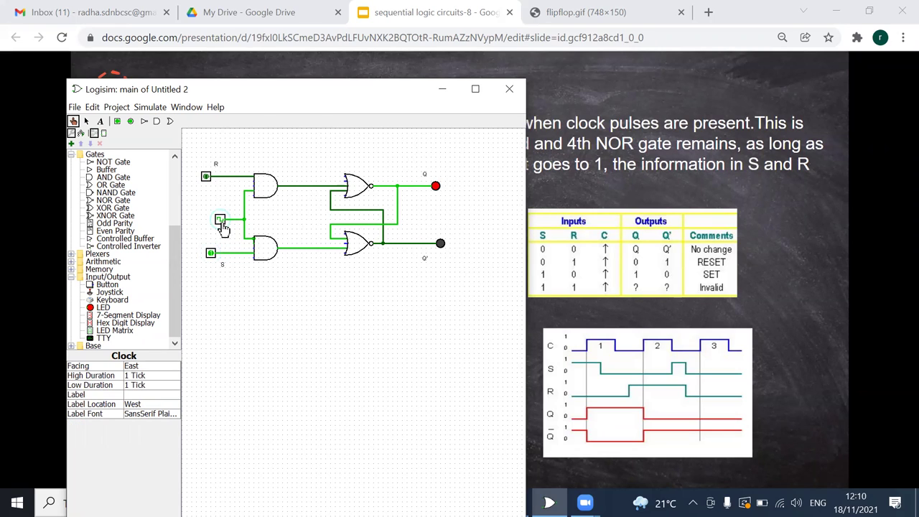
{"action": "left_click", "coordinate": [222, 223]}
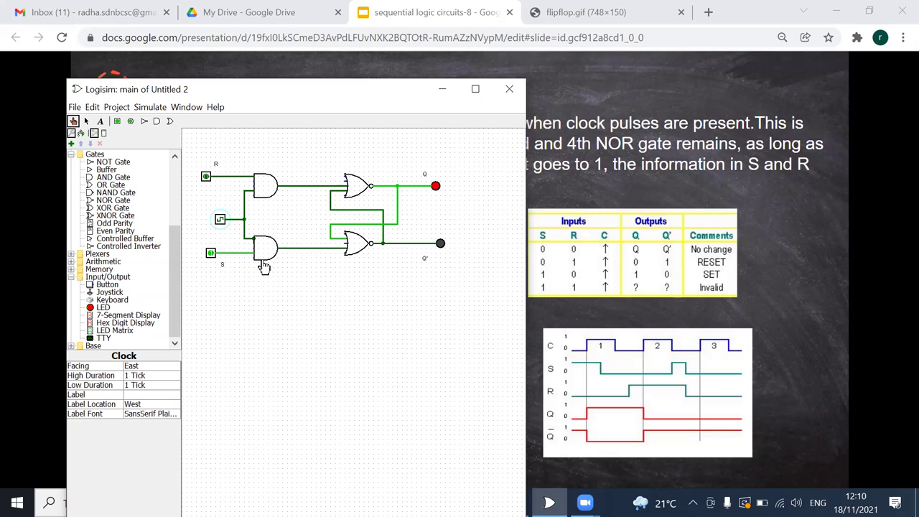
{"action": "left_click", "coordinate": [220, 224]}
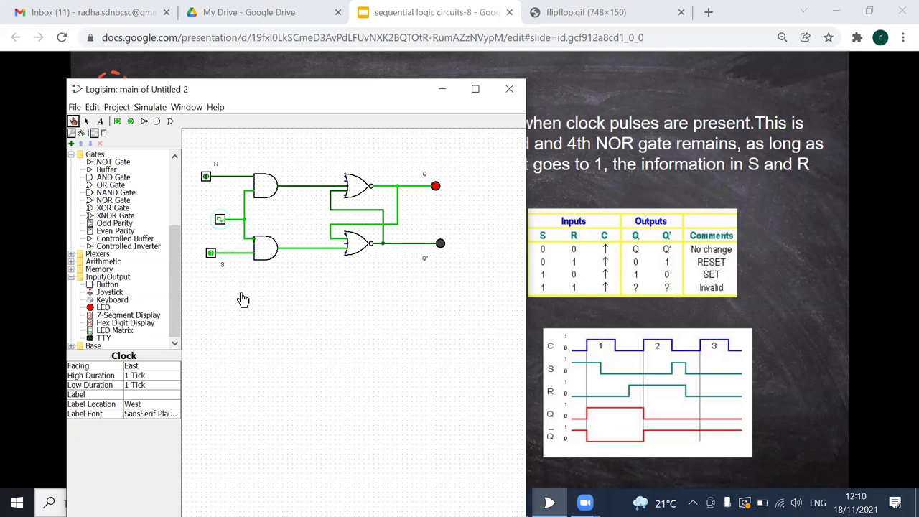
Drop the clock, set R to 1 and clock it in so Q' lights
{"action": "left_click", "coordinate": [211, 255]}
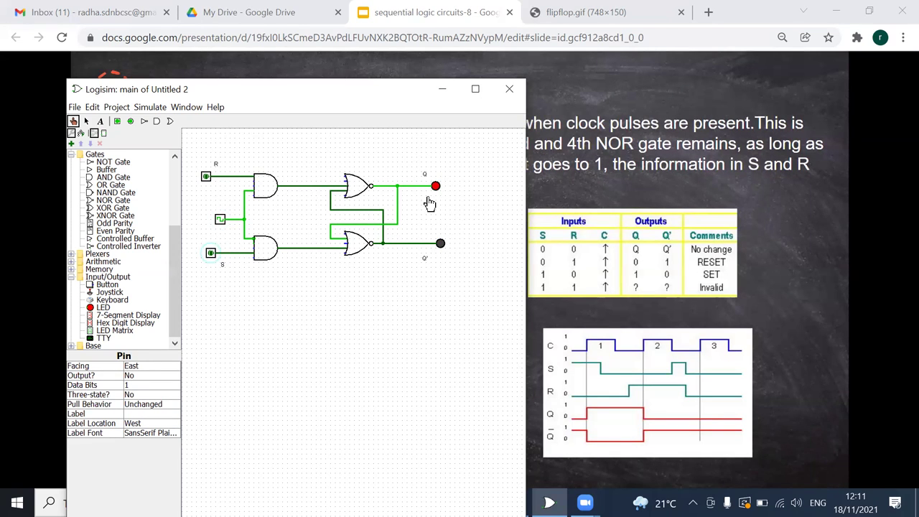
{"action": "left_click", "coordinate": [223, 225]}
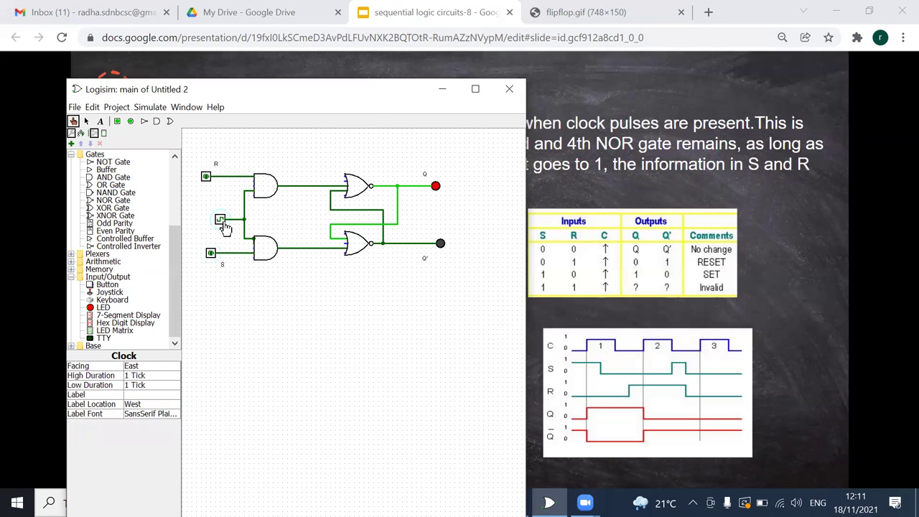
{"action": "left_click", "coordinate": [223, 225]}
{"action": "left_click", "coordinate": [208, 176]}
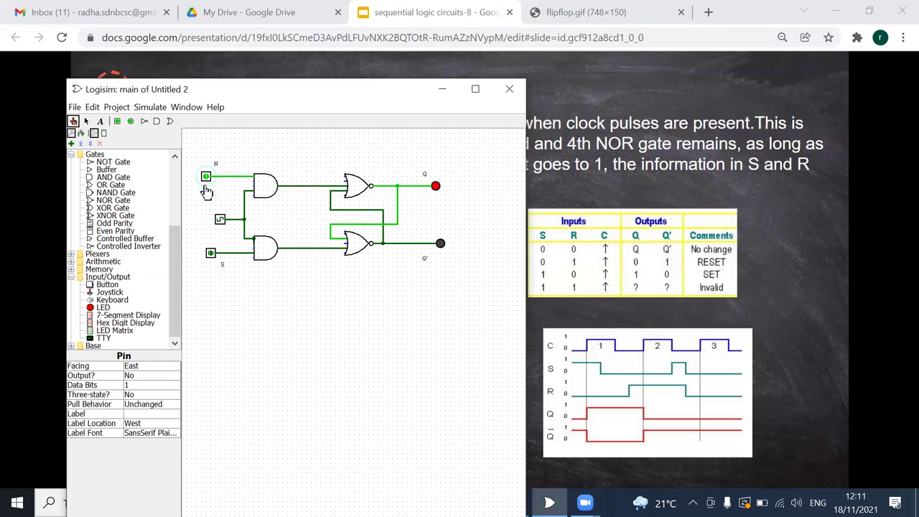
{"action": "left_click", "coordinate": [224, 224]}
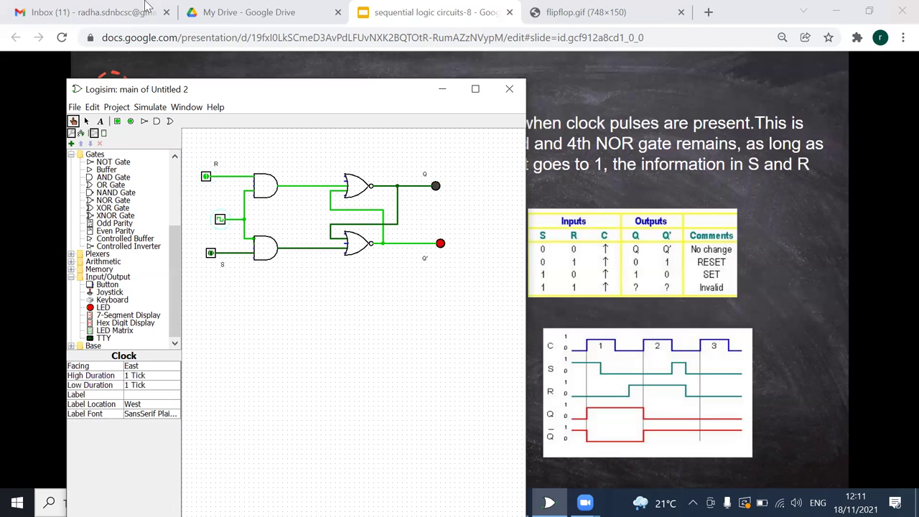
Pulse the clock, return R to 0 and set S to 1, leaving Q' lit
{"action": "left_click", "coordinate": [223, 225]}
{"action": "left_click", "coordinate": [223, 225]}
{"action": "left_click", "coordinate": [206, 180]}
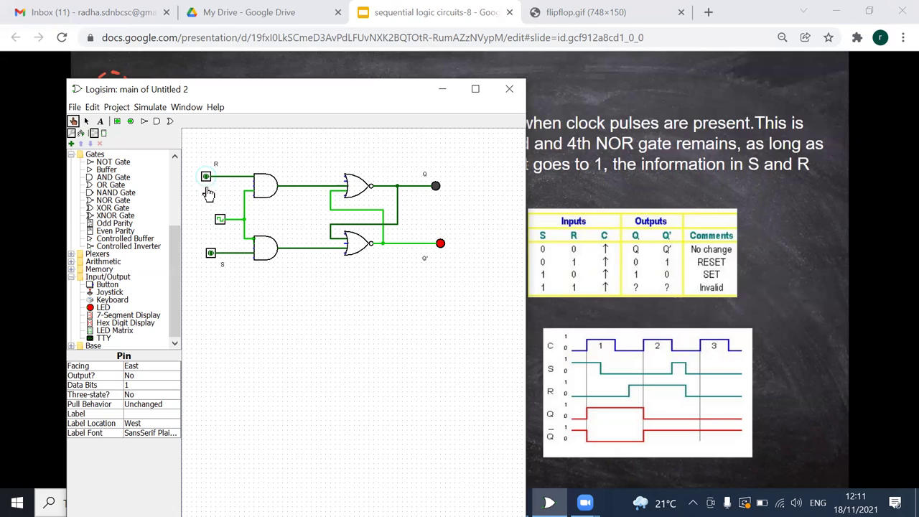
{"action": "left_click", "coordinate": [220, 220]}
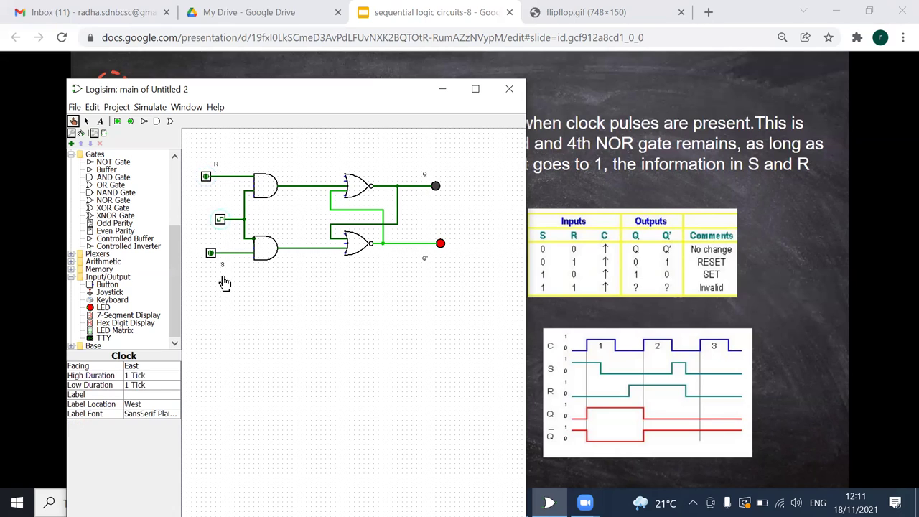
{"action": "left_click", "coordinate": [206, 178]}
{"action": "left_click", "coordinate": [207, 180]}
{"action": "left_click", "coordinate": [211, 254]}
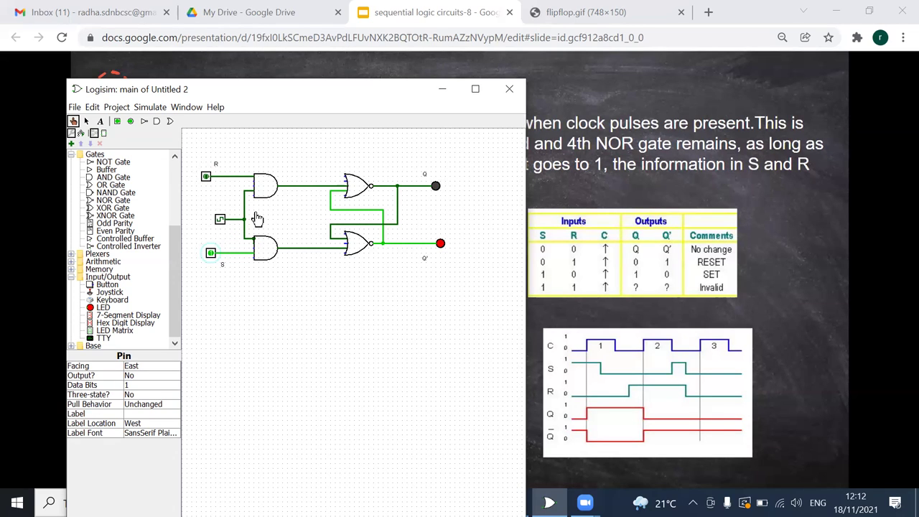
Pulse the clock with S high to set the latch so Q turns on
{"action": "left_click", "coordinate": [219, 220]}
{"action": "left_click", "coordinate": [219, 221]}
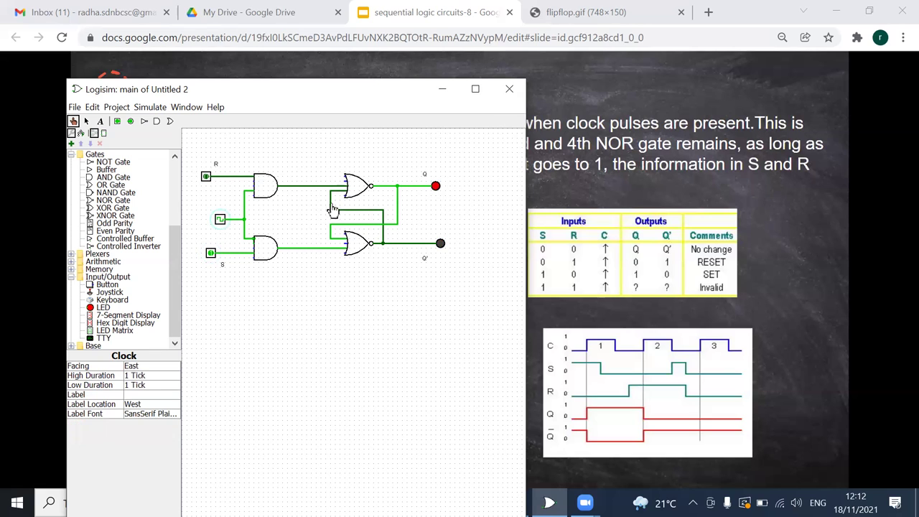
{"action": "left_click", "coordinate": [211, 255]}
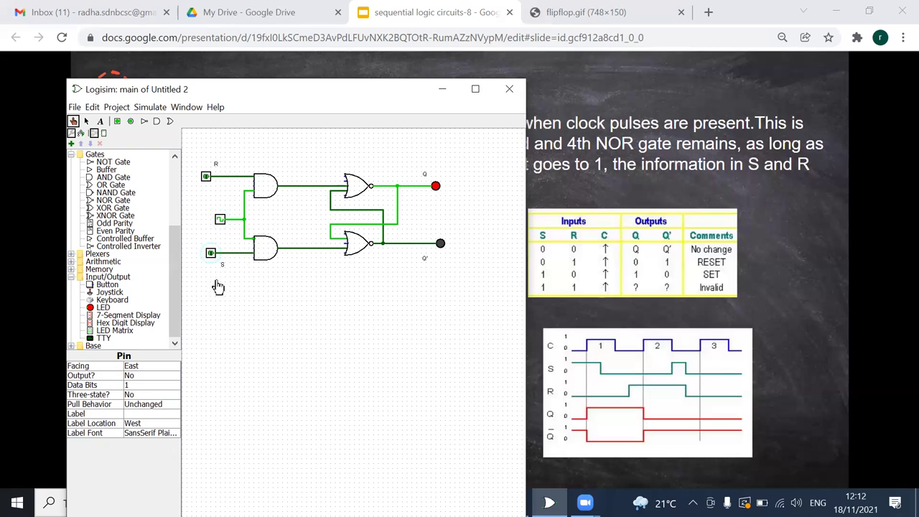
{"action": "left_click", "coordinate": [221, 221]}
{"action": "left_click", "coordinate": [223, 222]}
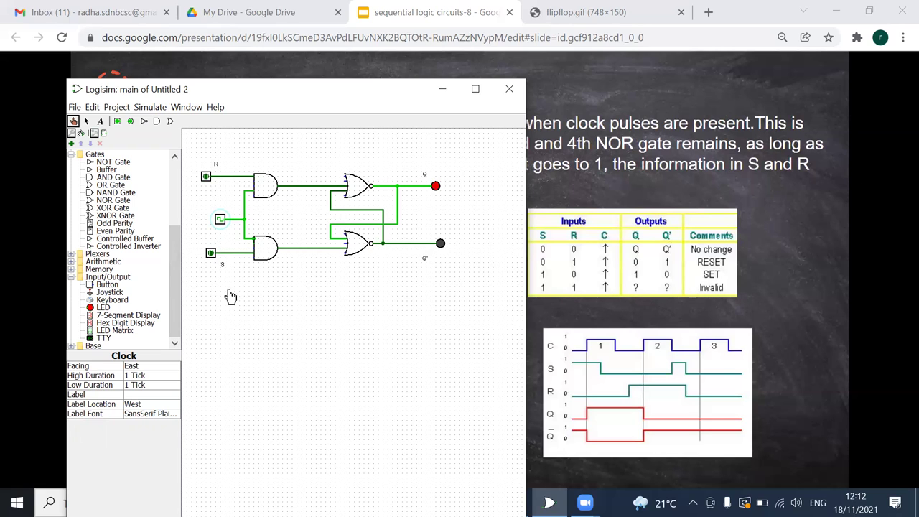
Raise both R and S to 1 and clock them into the invalid state
{"action": "left_click", "coordinate": [206, 176]}
{"action": "left_click", "coordinate": [210, 255]}
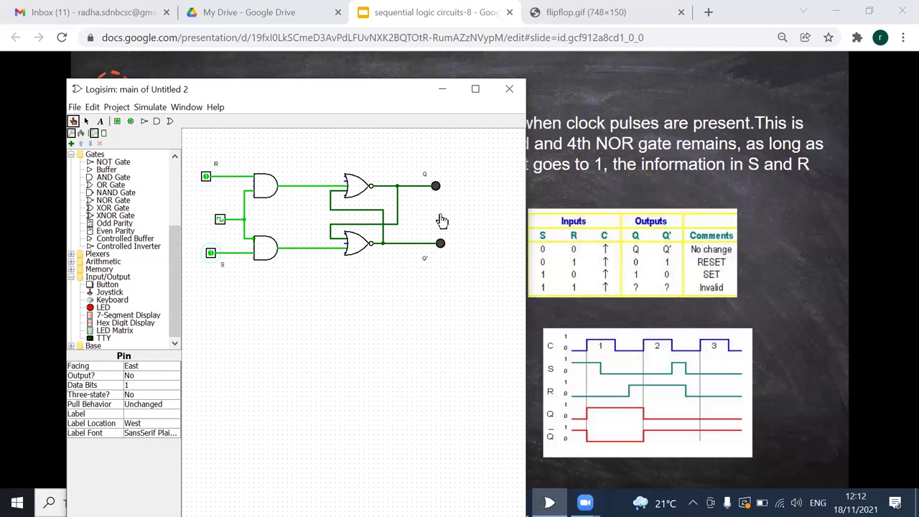
{"action": "left_click", "coordinate": [221, 222]}
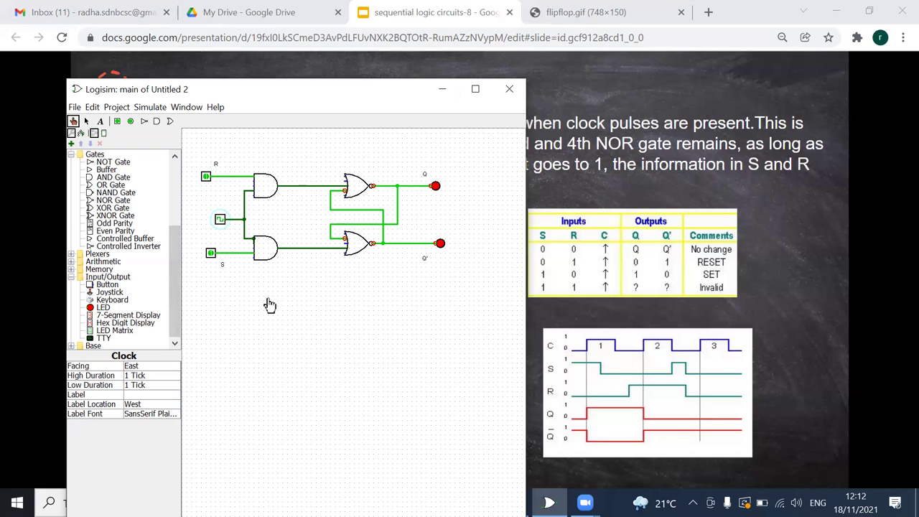
Minimize Logisim to reveal the full Clocked RS latch slide
{"action": "left_click", "coordinate": [442, 89]}
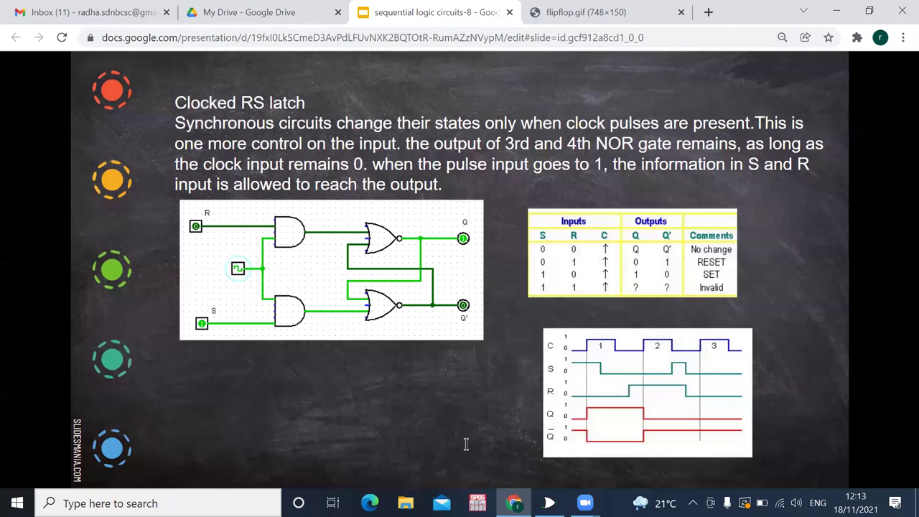
Add a 'Timing diagram' text box beside the waveforms, narrowed to wrap onto two lines
{"action": "left_click", "coordinate": [438, 422]}
{"action": "type", "text": "Timing d"}
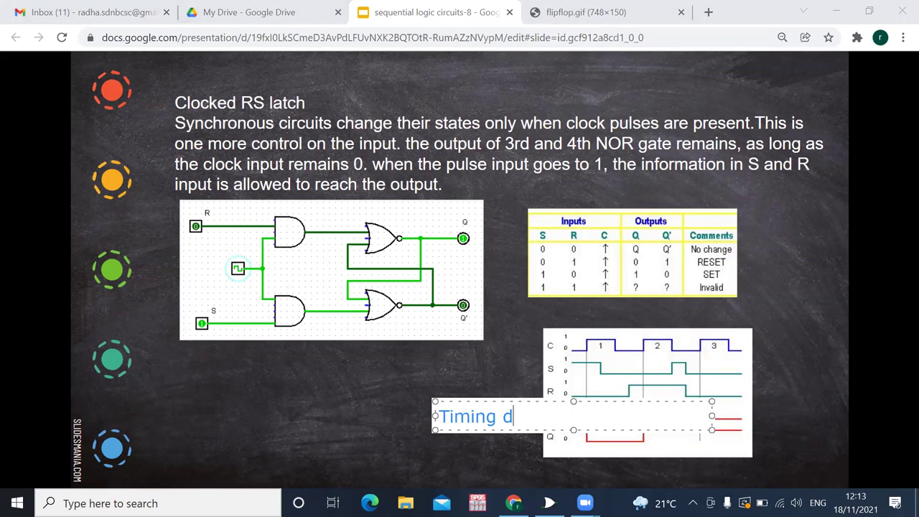
{"action": "type", "text": "iagram"}
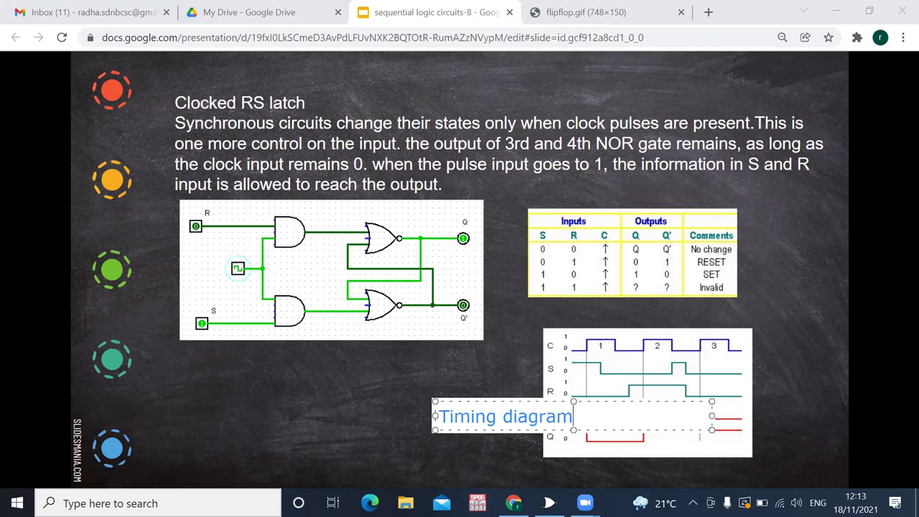
{"action": "left_click_drag", "start_coordinate": [711, 414], "coordinate": [391, 350]}
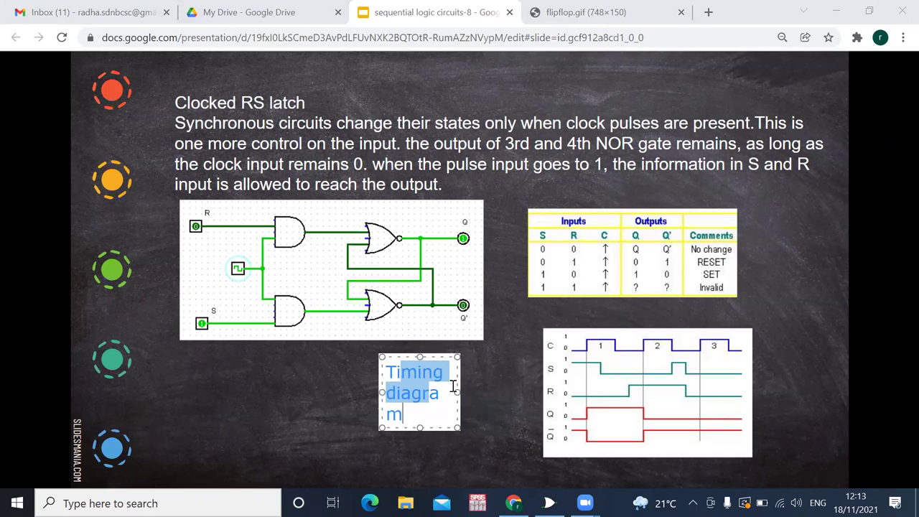
{"action": "left_click_drag", "start_coordinate": [486, 388], "coordinate": [505, 389]}
{"action": "left_click", "coordinate": [479, 445]}
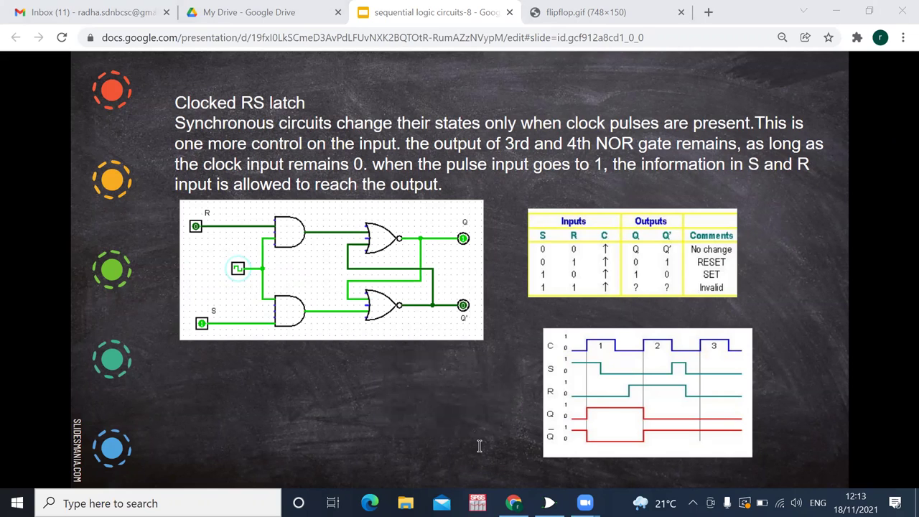